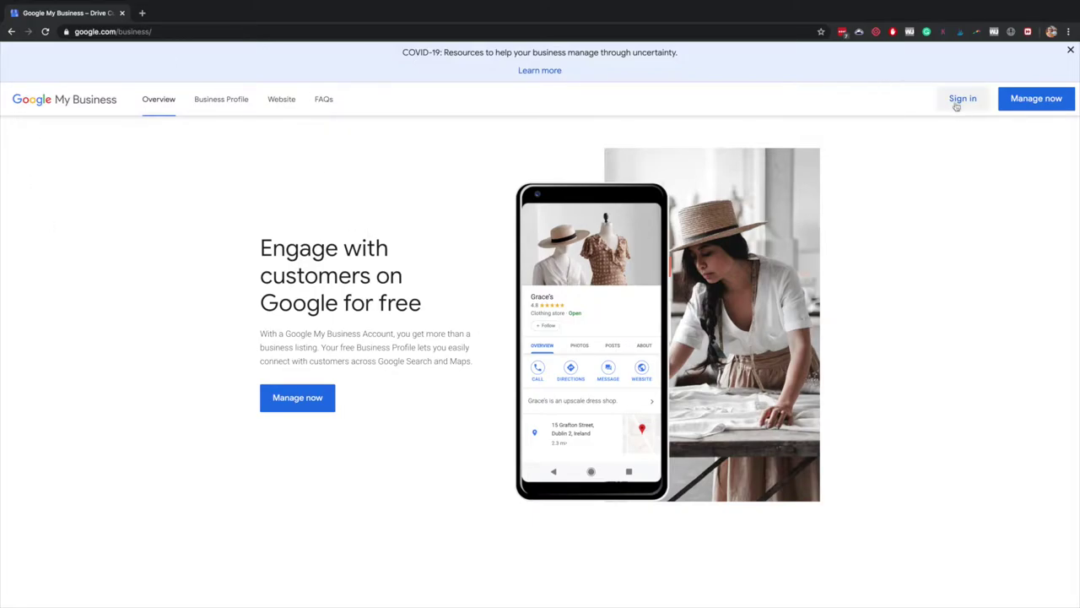
From the Google My Business overview, start managing a new business
click(319, 402)
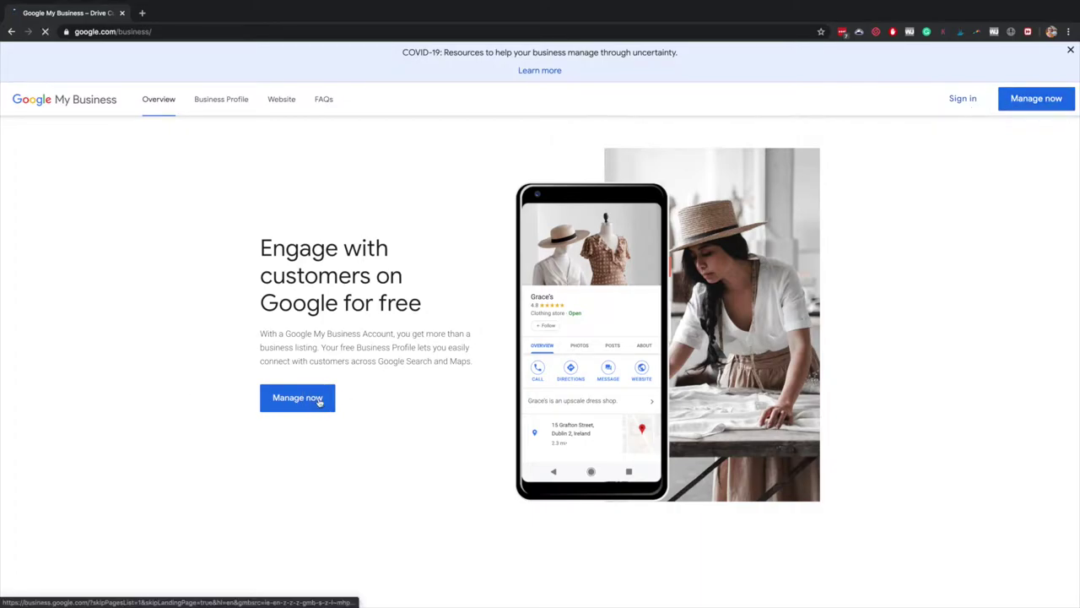
click(319, 401)
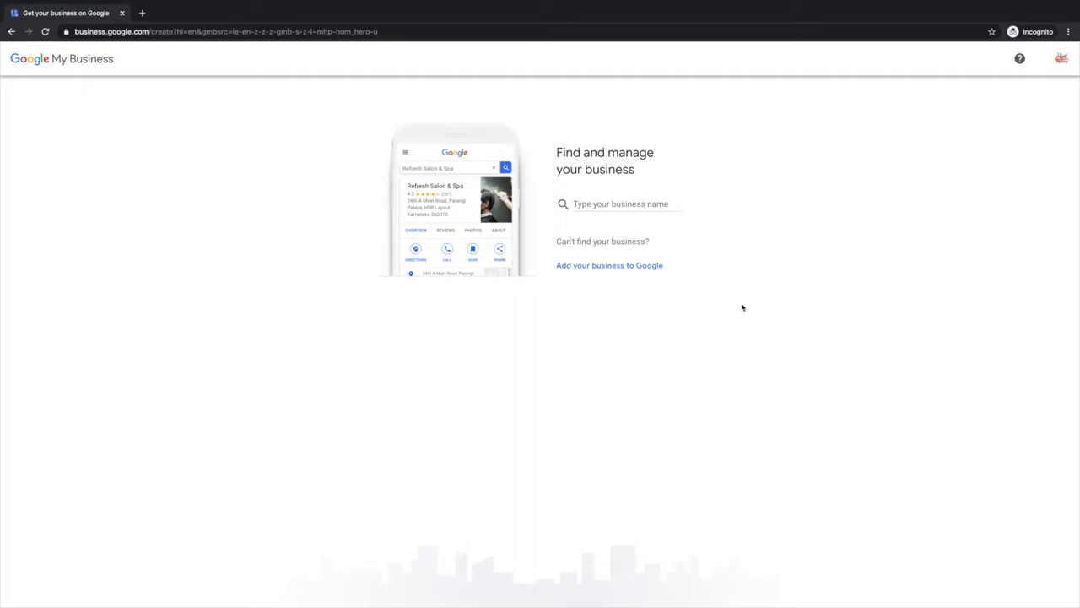
Search for 'Vibrant Music Studio' and create a new business with that name
click(641, 203)
text(Vibrant M)
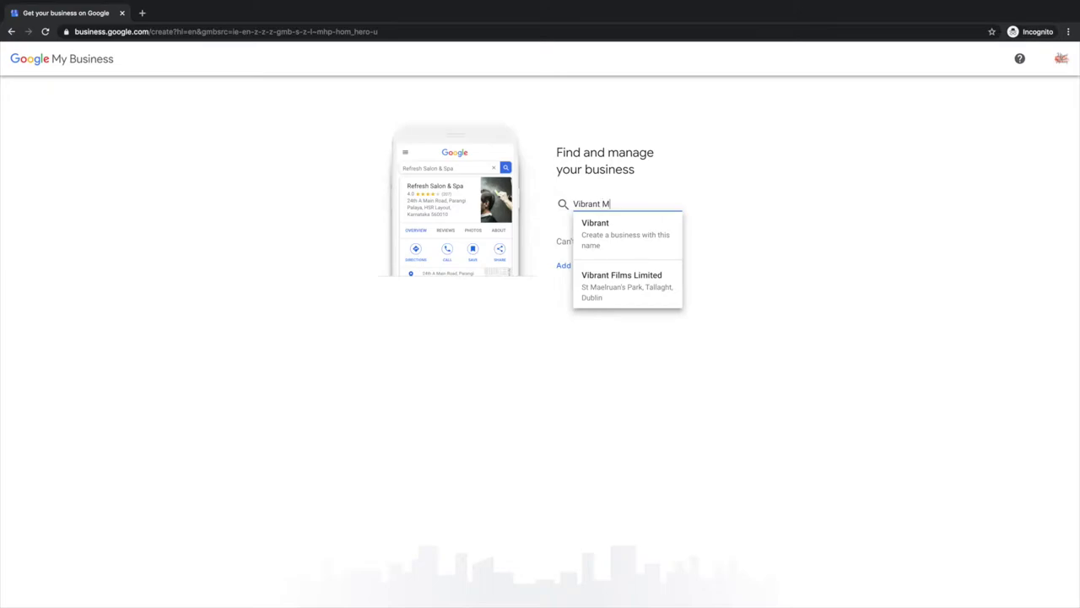
text(usic Studio)
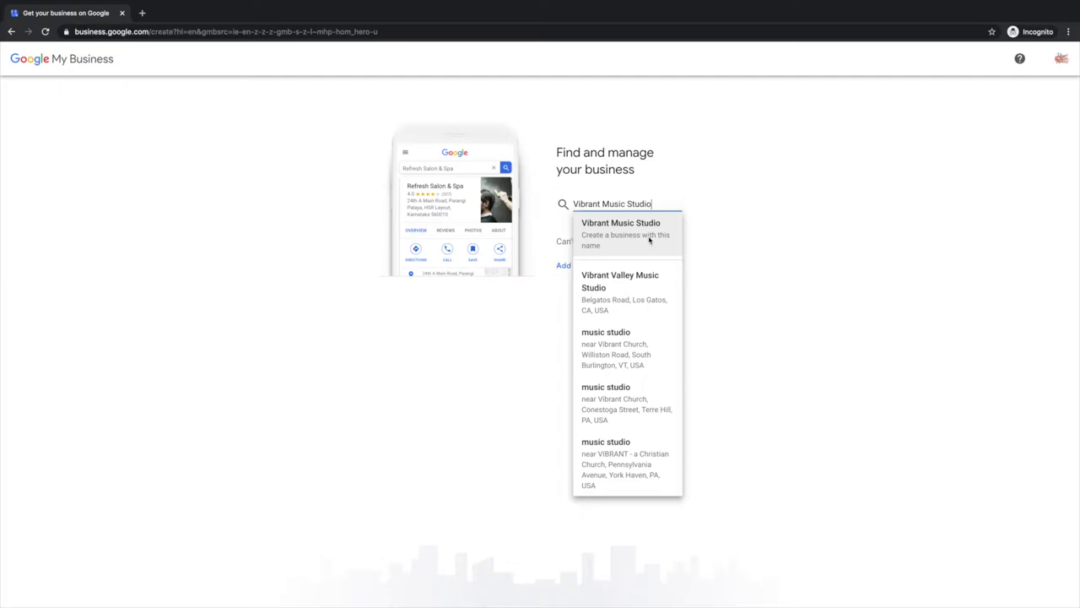
click(641, 237)
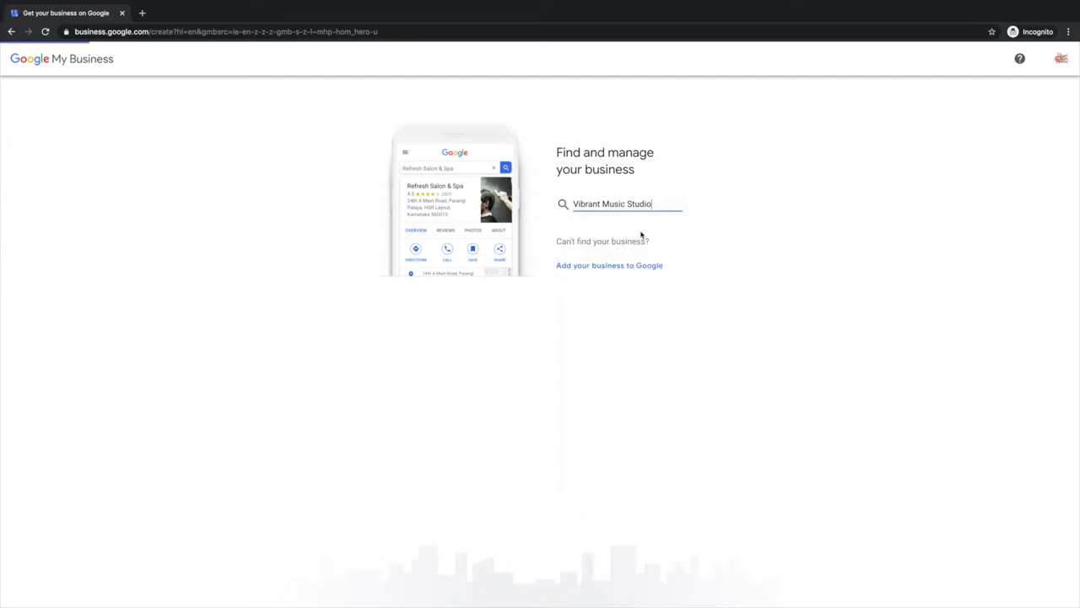
Confirm the business name and choose Music school as the business category
click(451, 258)
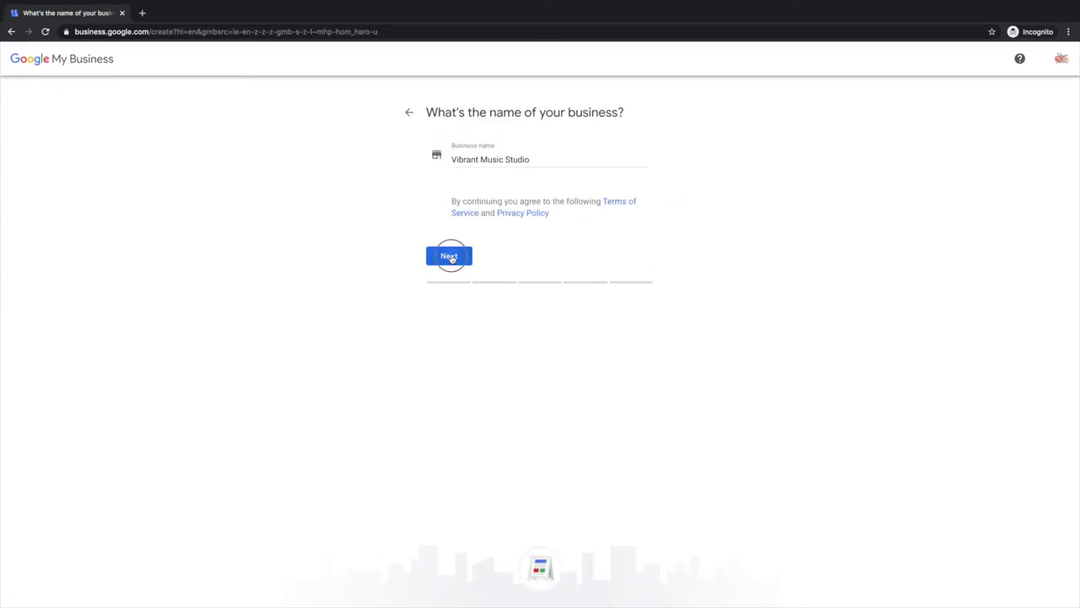
click(490, 206)
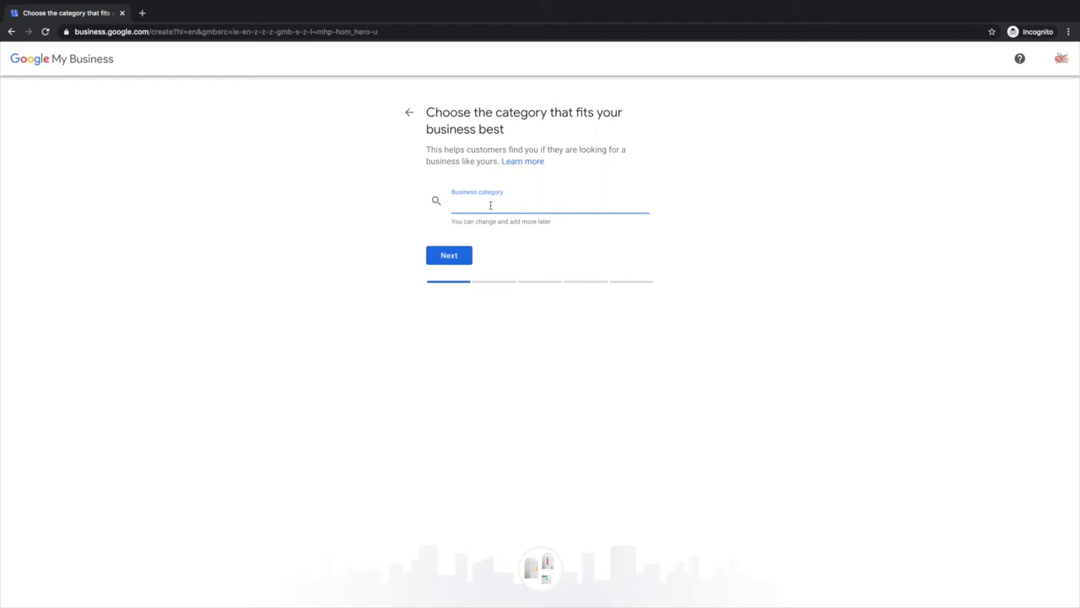
text(music s)
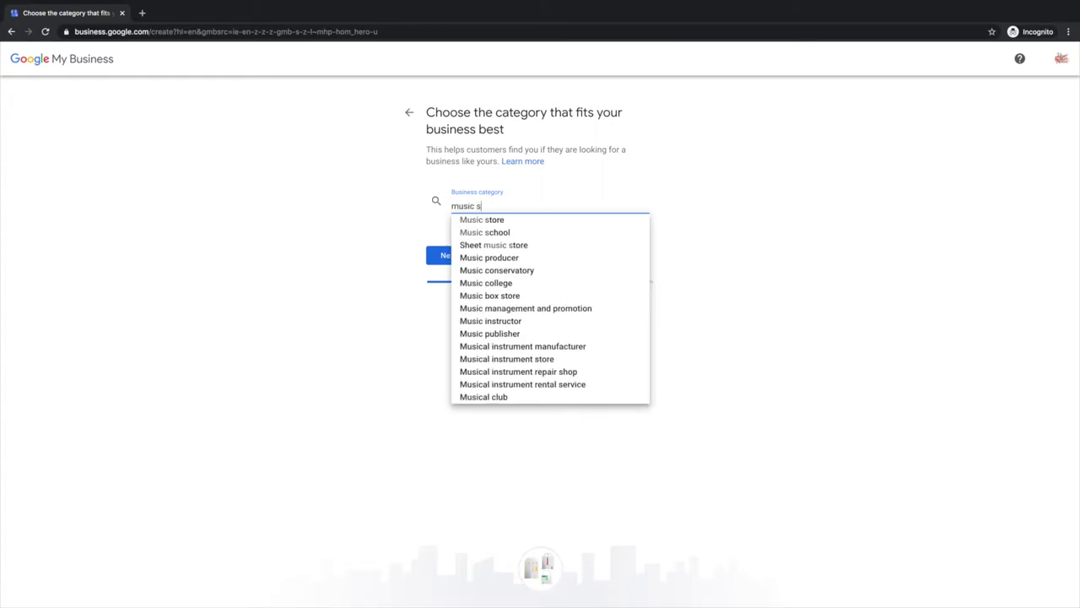
text(ch)
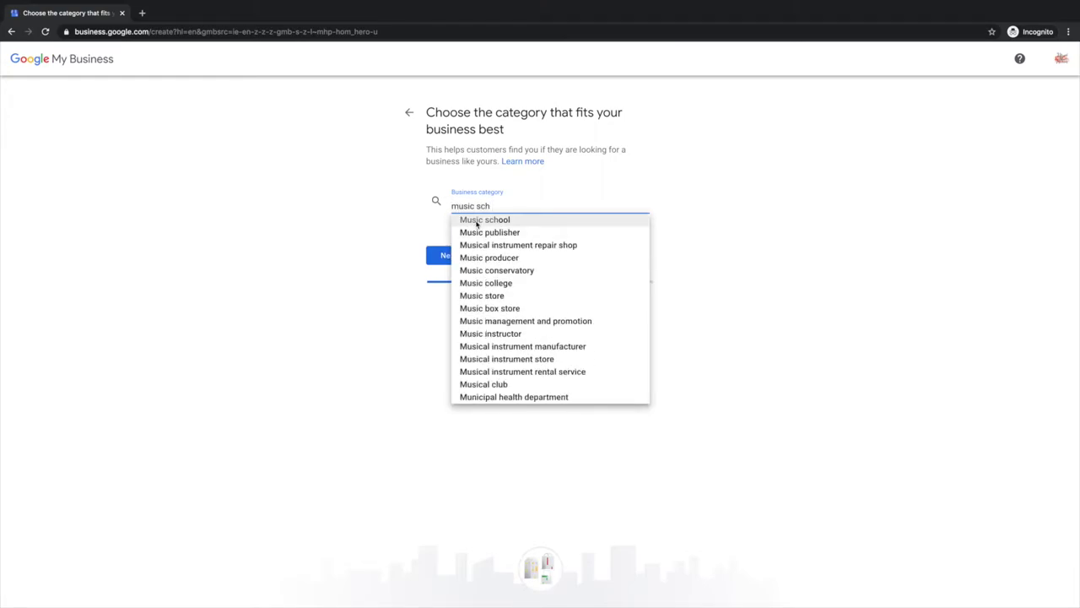
click(476, 221)
click(449, 258)
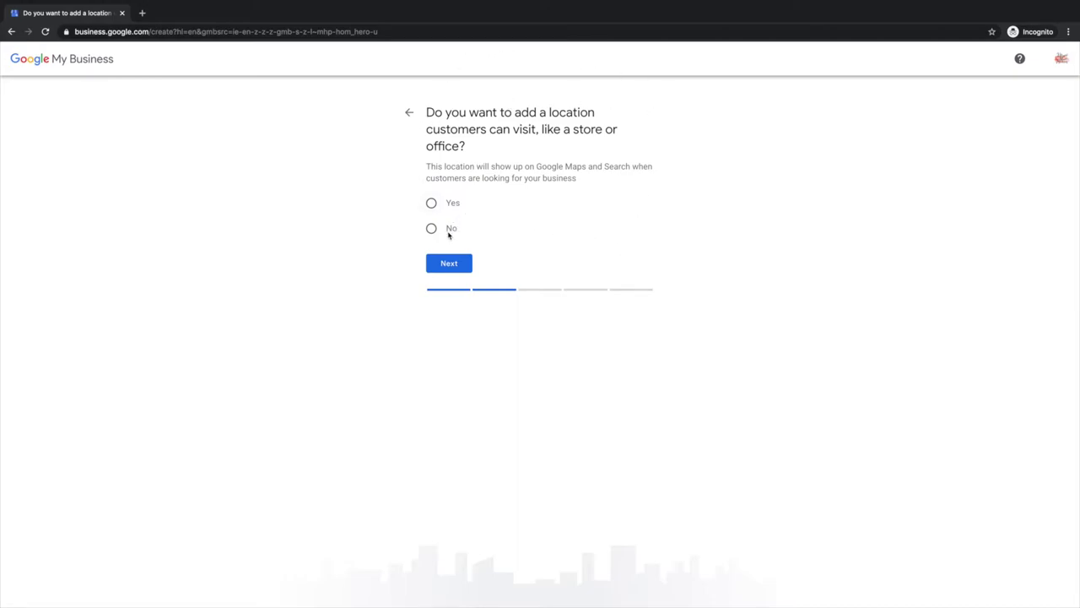
Say customers have no location to visit and add Cork, Ireland as the service area
click(450, 230)
click(455, 264)
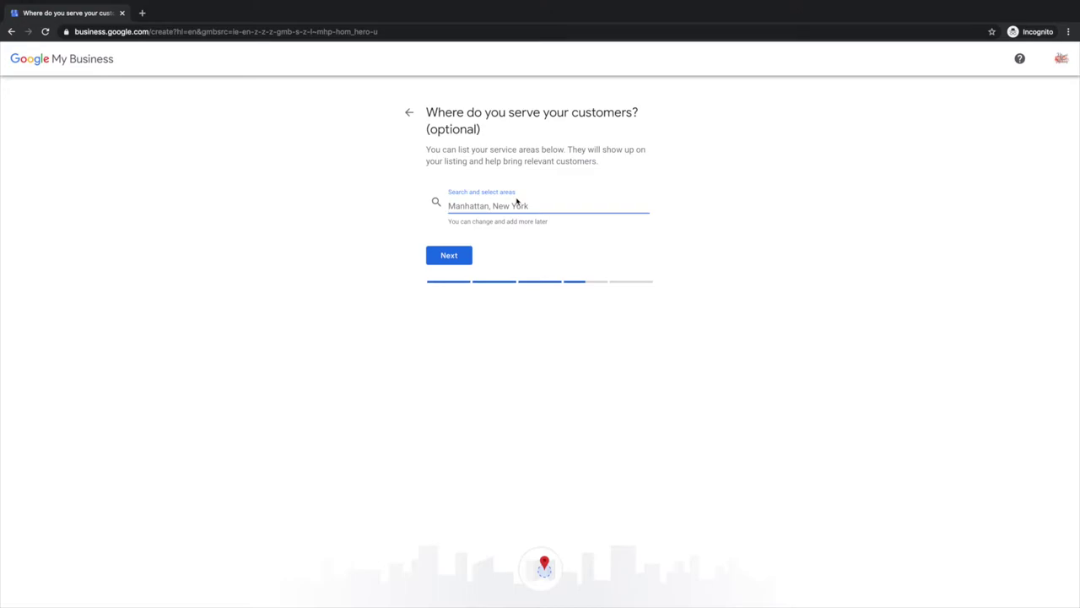
text(Cork)
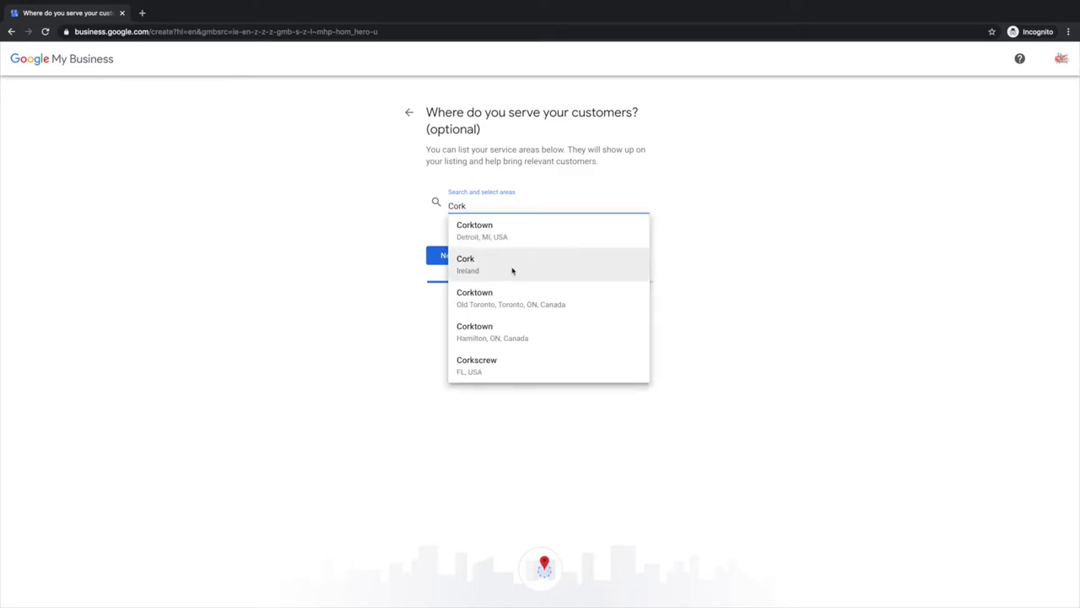
click(513, 267)
click(454, 293)
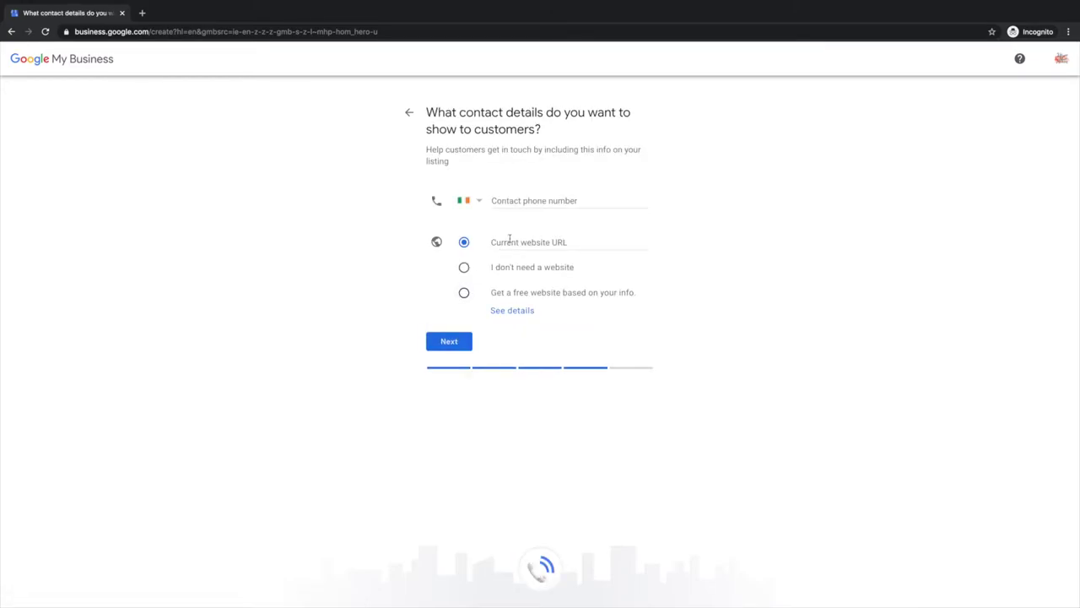
Add vibrantmusicstudio.com as the website, decline updates, and finish the listing setup
click(514, 245)
text(vibr)
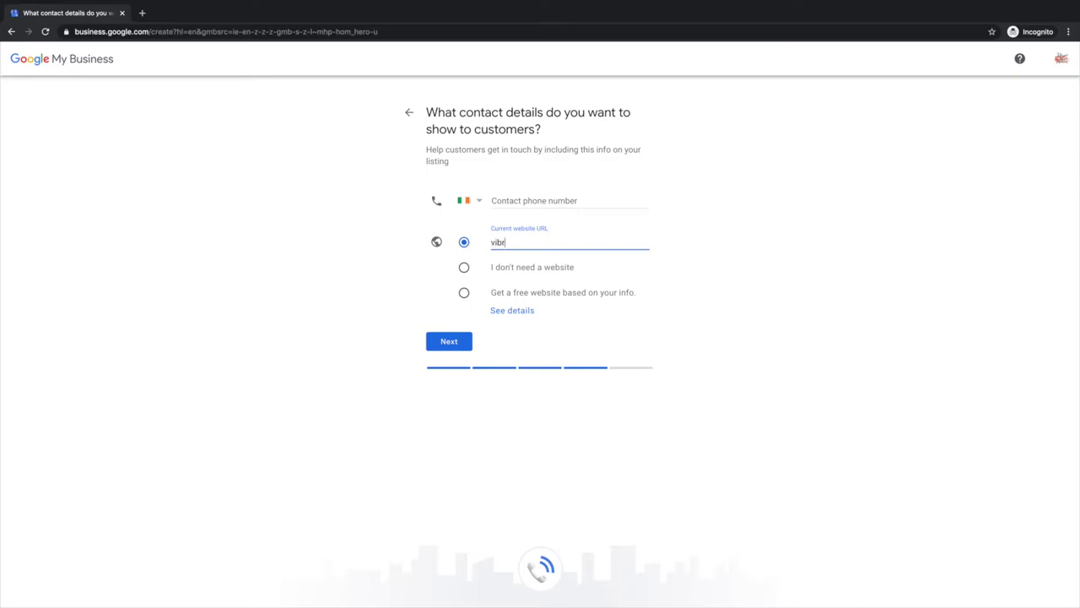
text(antmusicstudio.com)
click(525, 203)
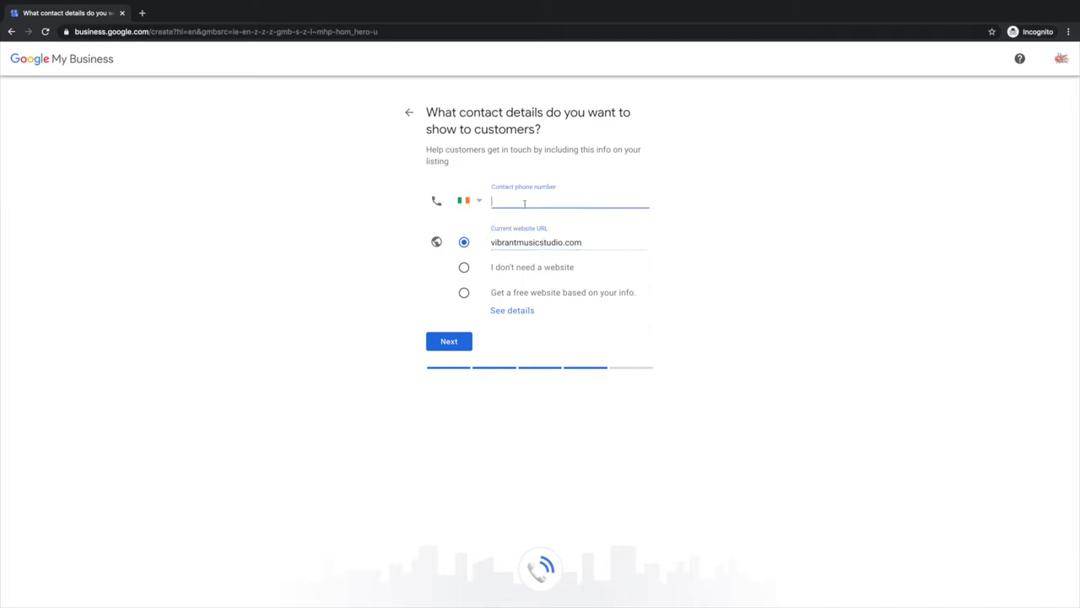
click(447, 343)
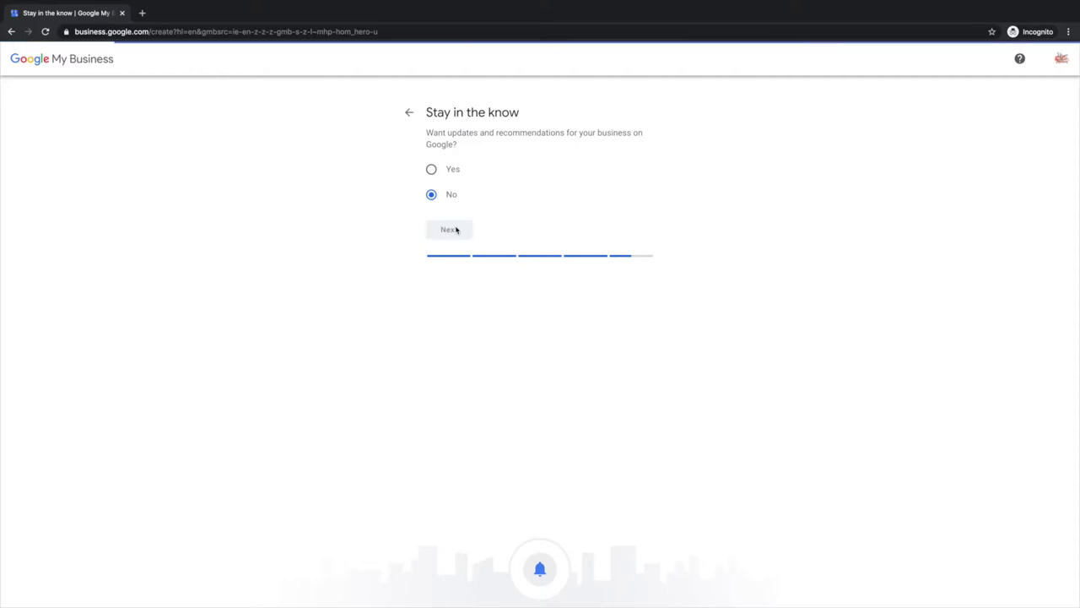
click(456, 231)
click(456, 250)
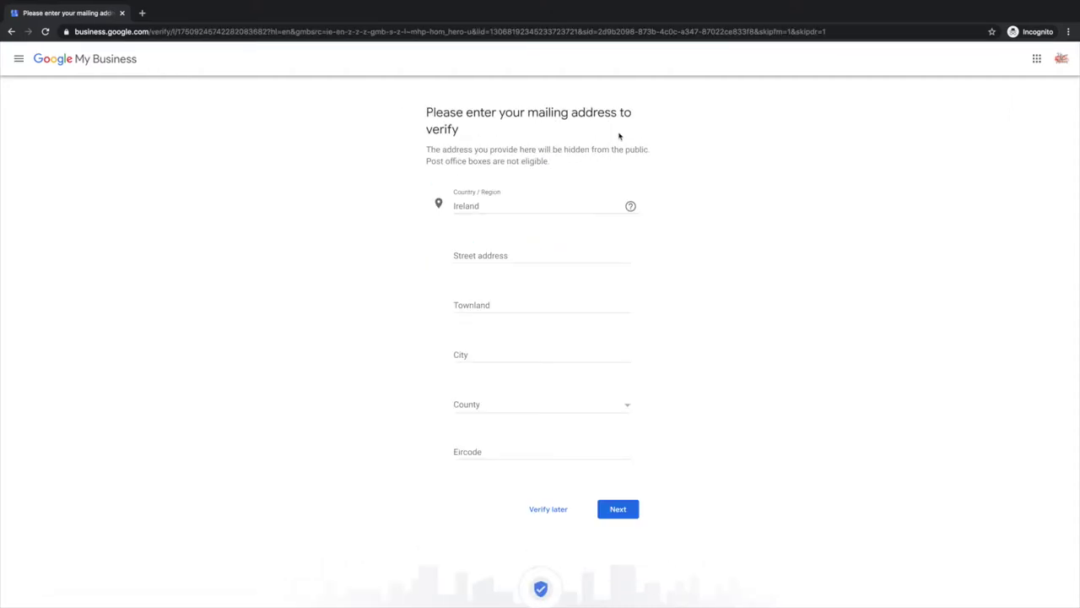
Enter the studio's street, townland, city, county and Eircode, then reveal the verify-later option
click(528, 253)
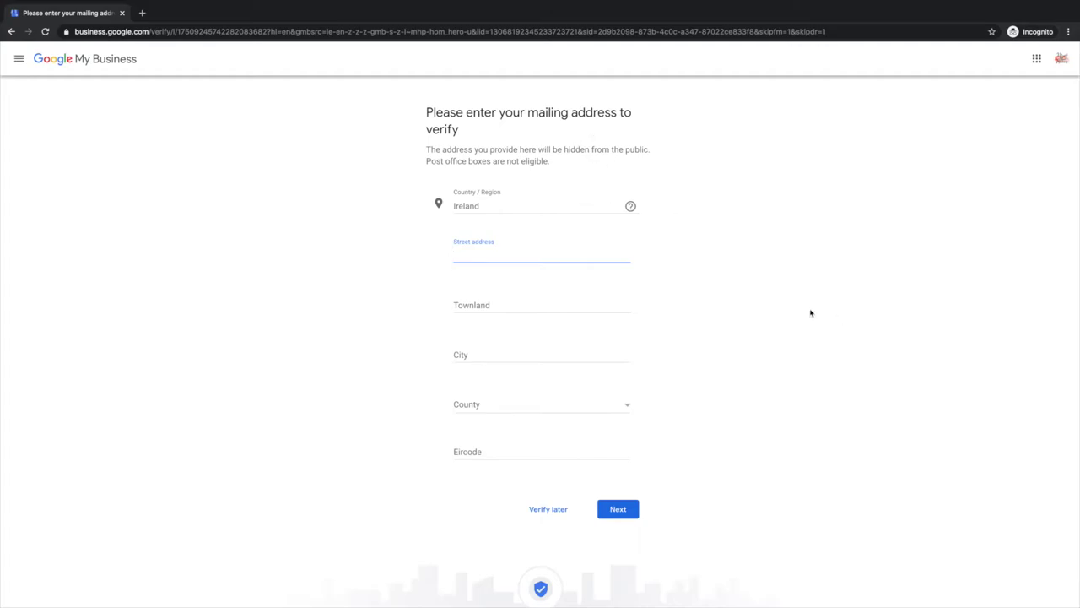
key(Tab)
text(Crumlin)
key(Tab)
text(Dublin)
key(Tab)
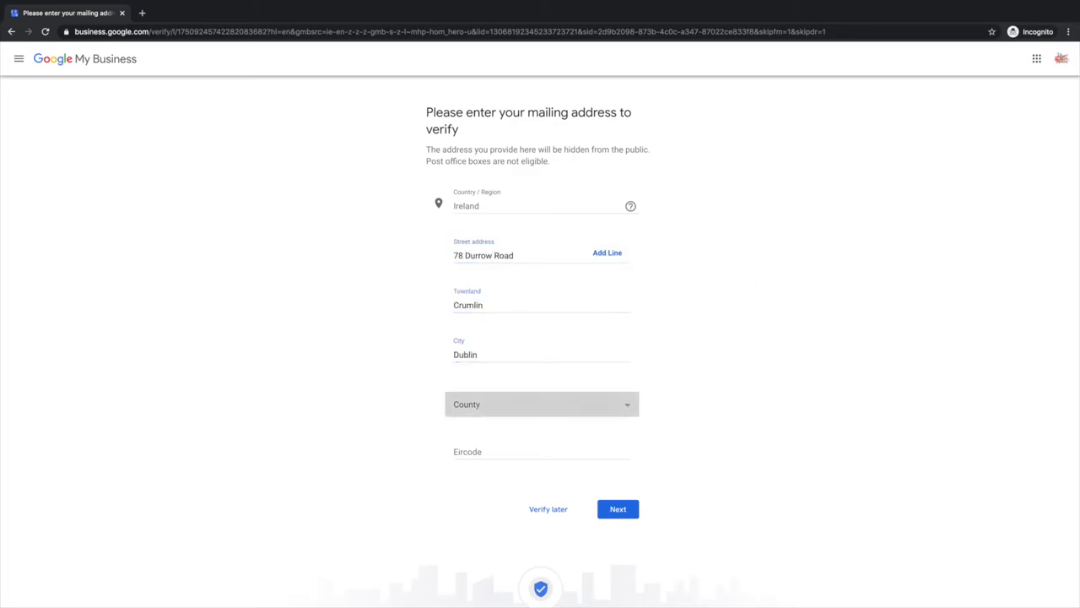
click(541, 470)
key(Tab)
click(618, 509)
click(518, 317)
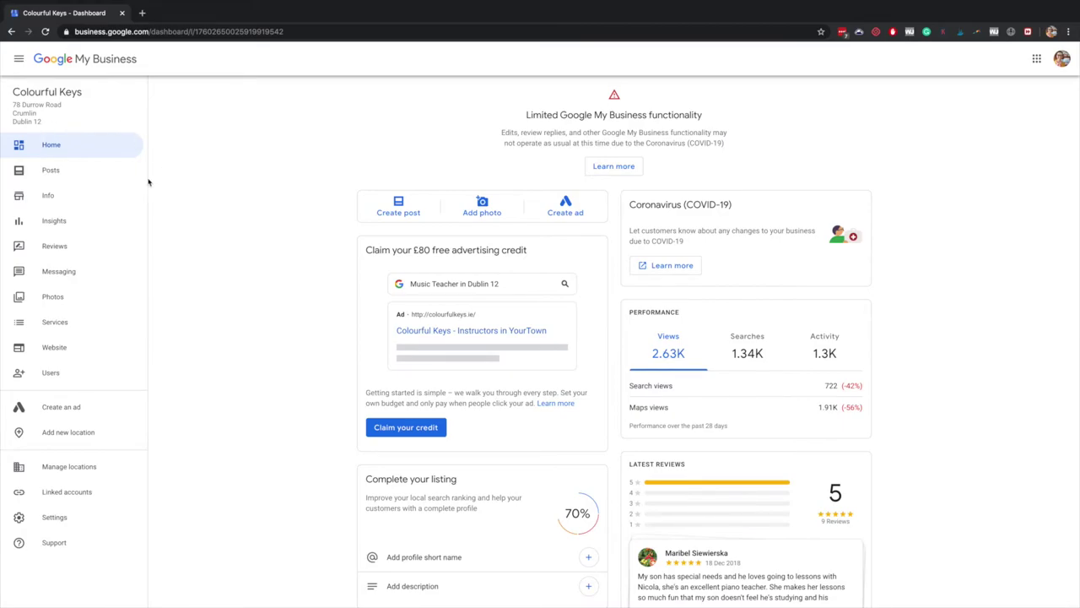
click(118, 191)
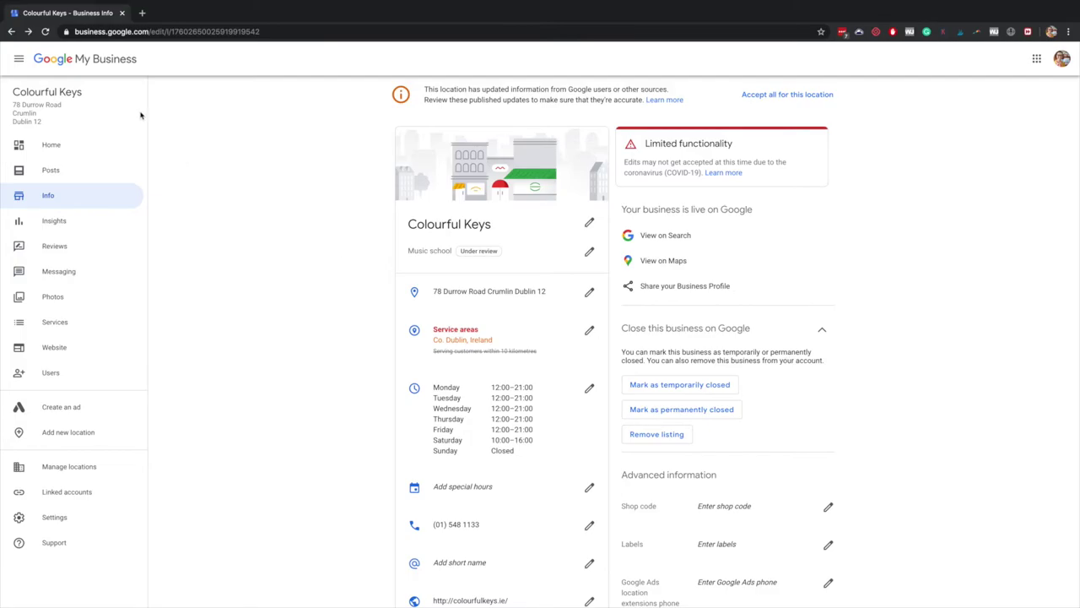
scroll(563, 268, down, 3)
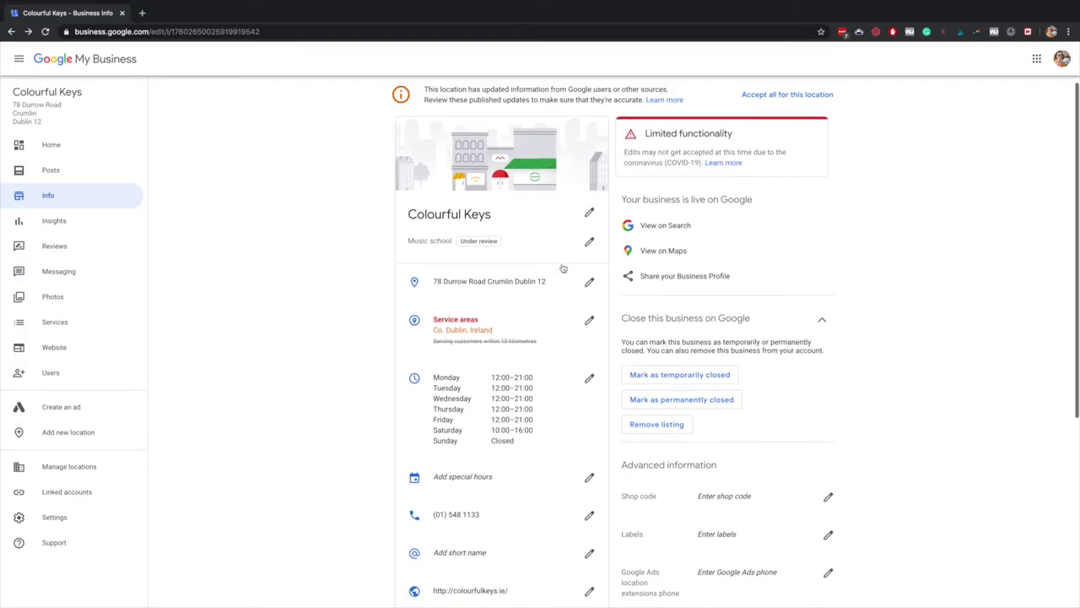
scroll(563, 267, down, 3)
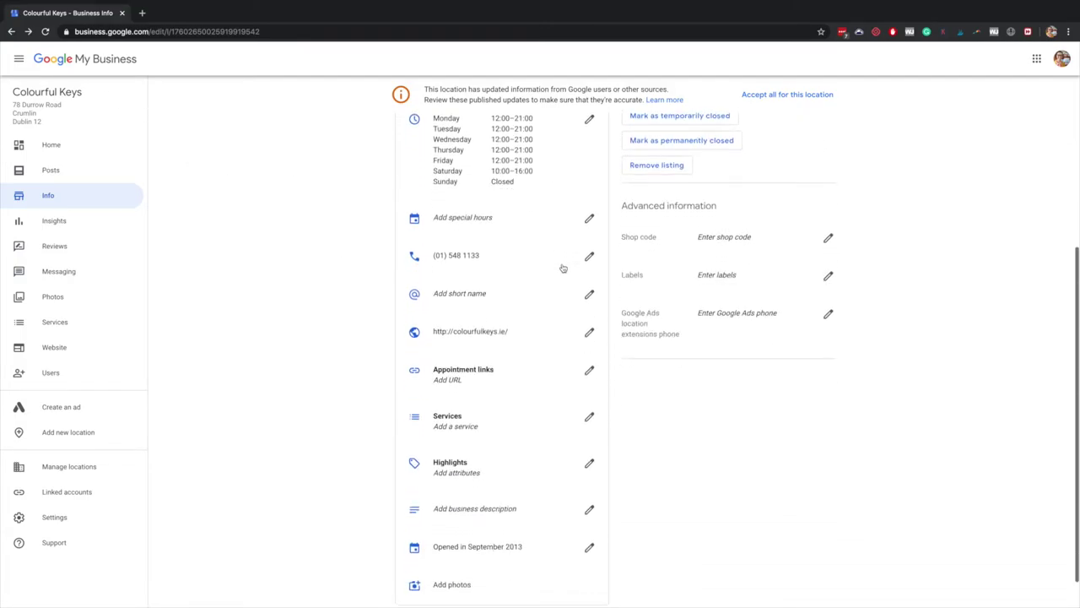
scroll(563, 268, up, 1)
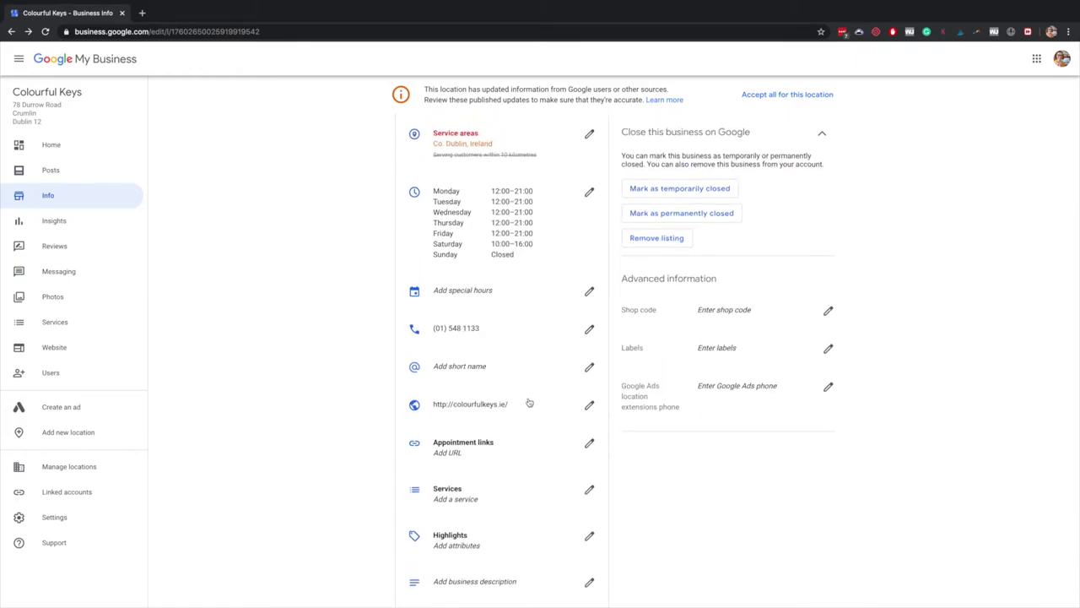
scroll(485, 357, down, 3)
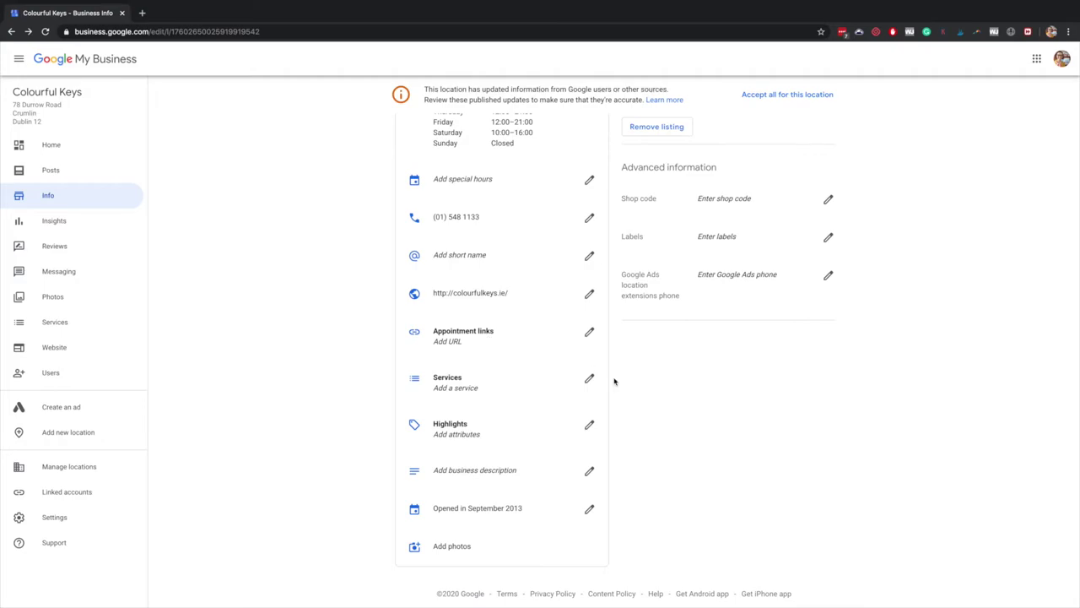
scroll(741, 433, up, 5)
scroll(741, 433, down, 5)
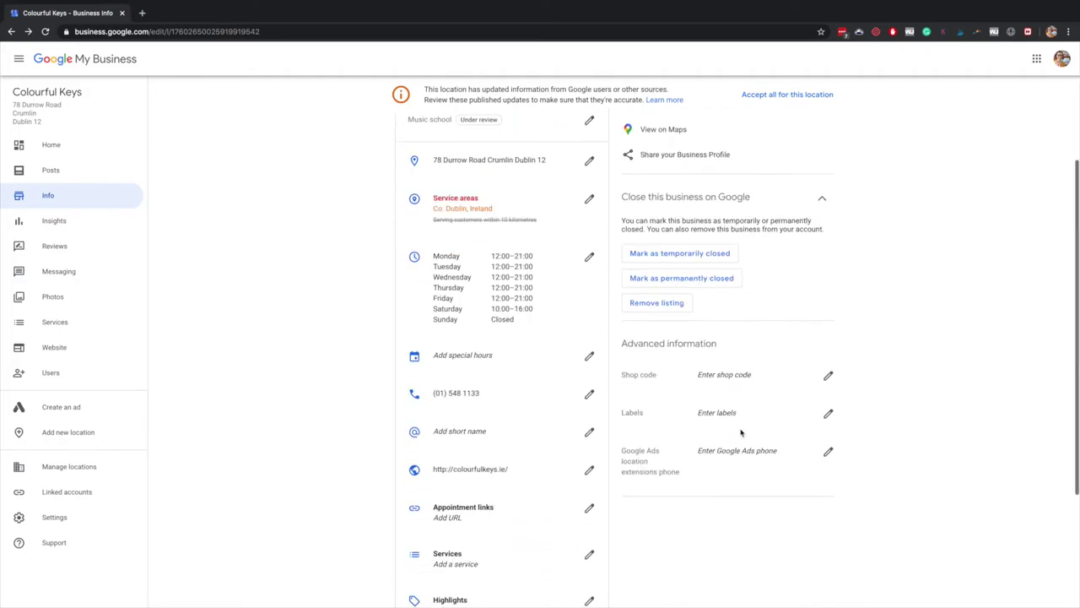
scroll(741, 433, up, 3)
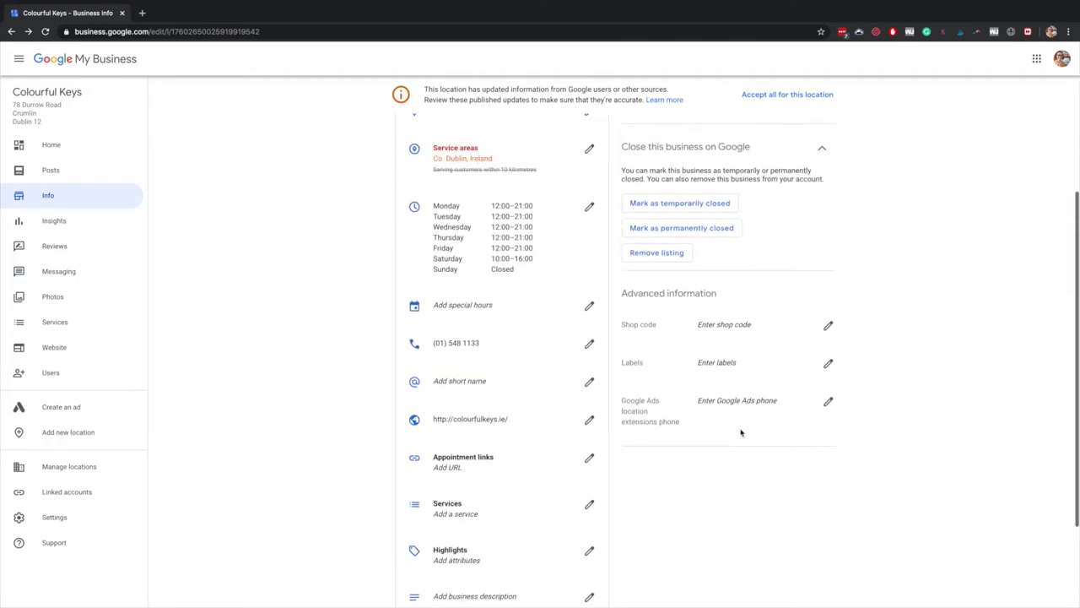
scroll(741, 433, up, 2)
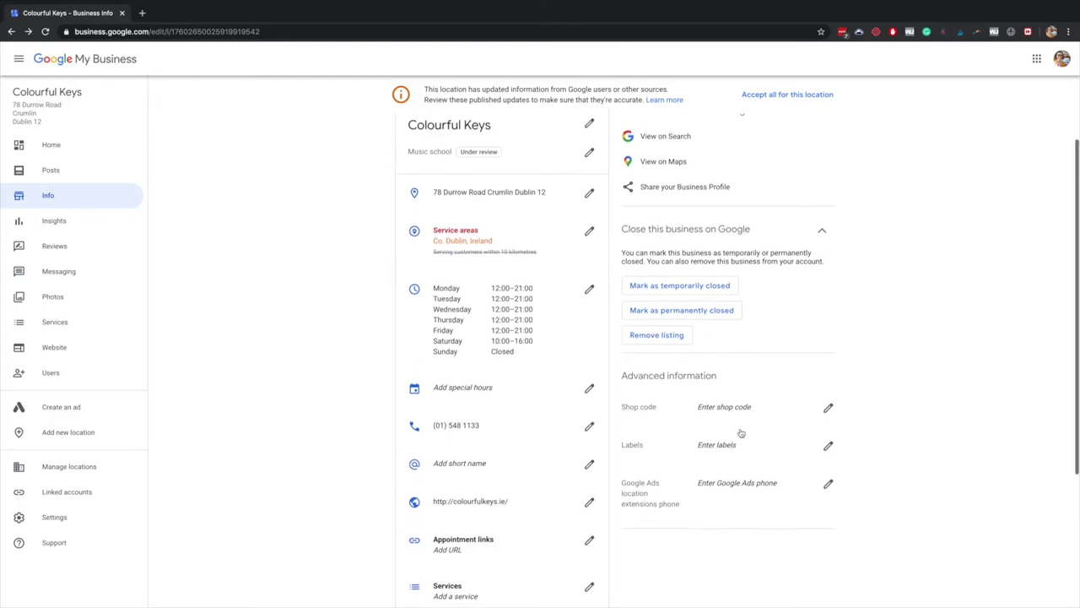
click(82, 252)
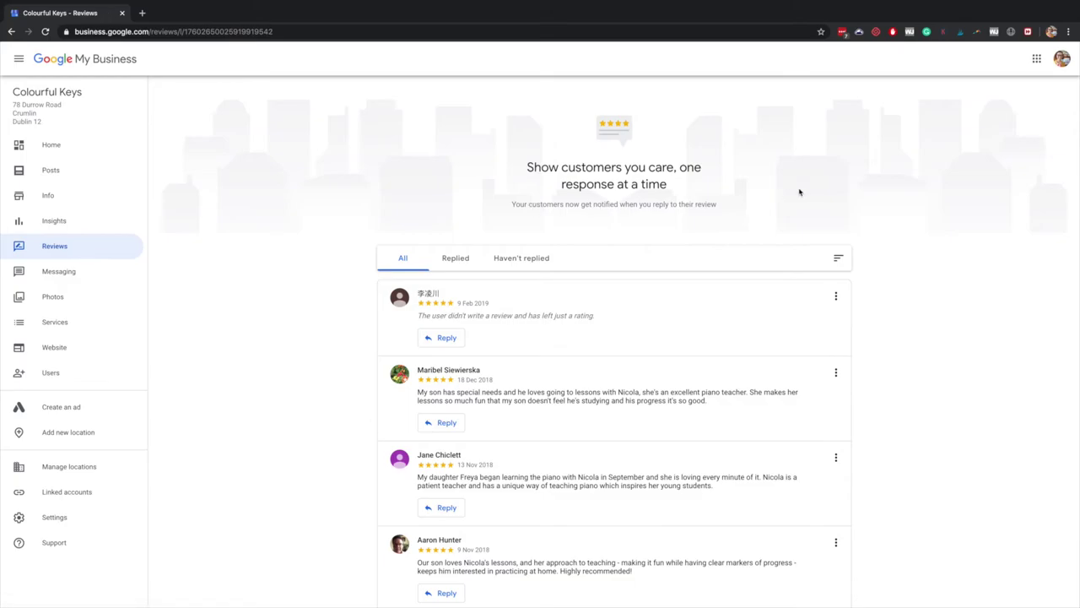
Scroll through Colourful Keys' nine five-star reviews, then open a new browser tab
scroll(771, 193, down, 3)
scroll(771, 193, down, 3)
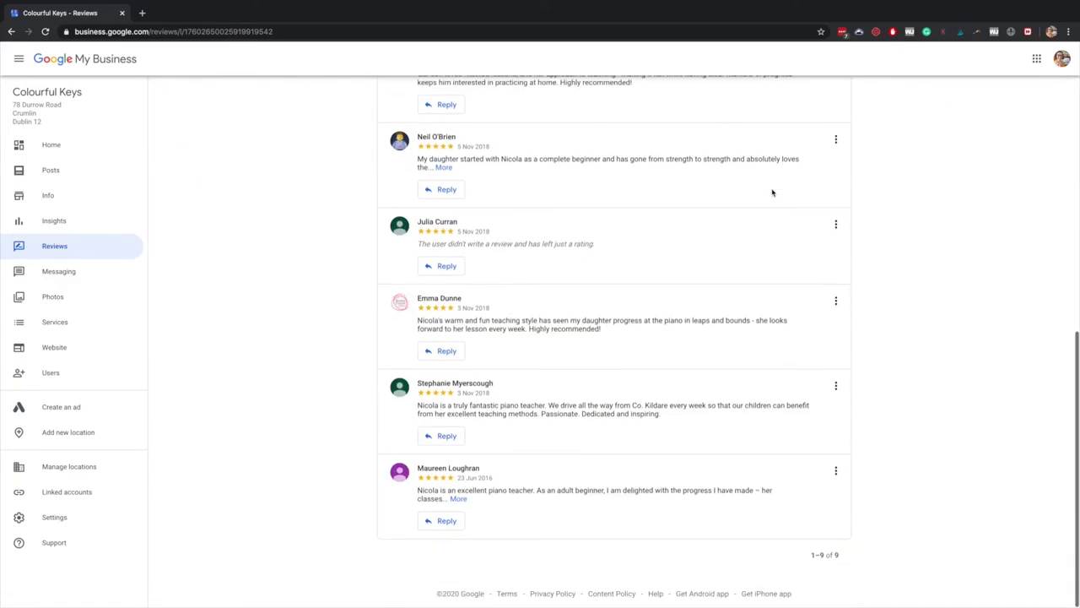
scroll(772, 192, up, 5)
scroll(771, 193, up, 1)
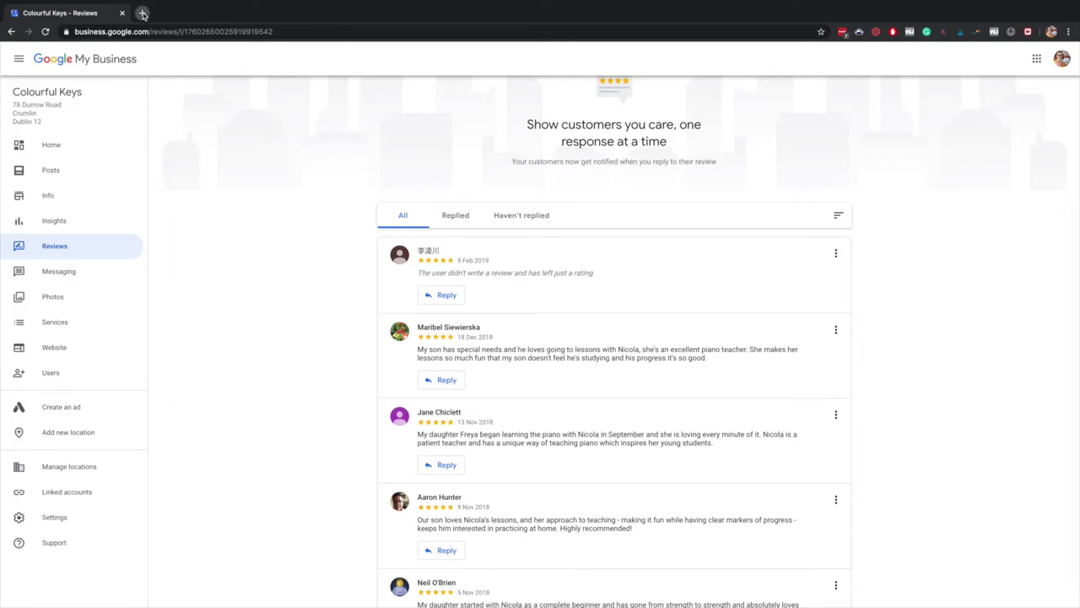
click(142, 13)
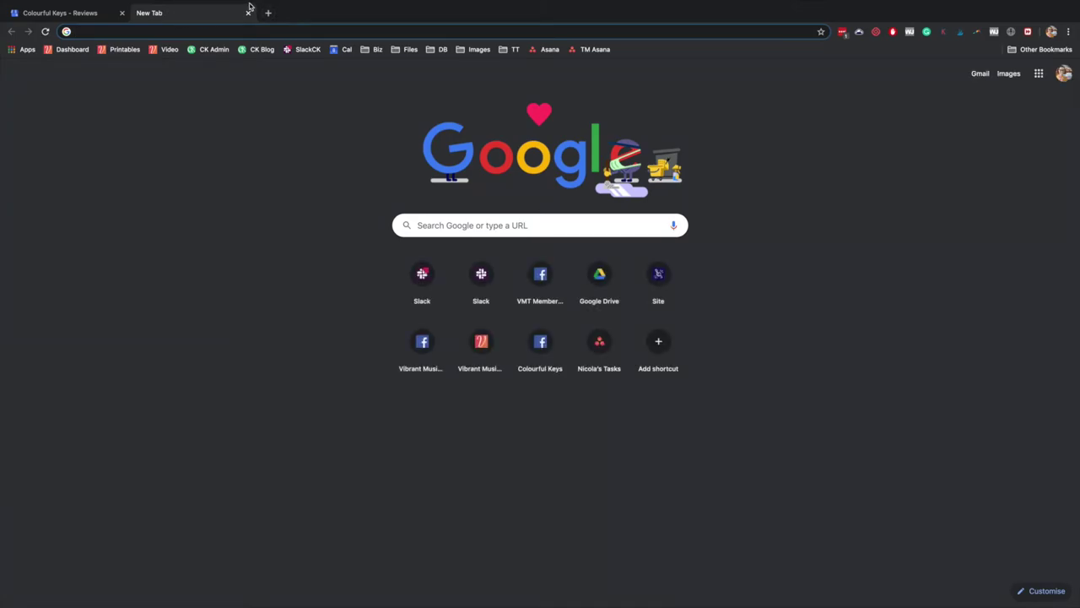
Search Google for 'crumlin piano teacher' and open the Colourful Keys photo gallery
text(crumlin)
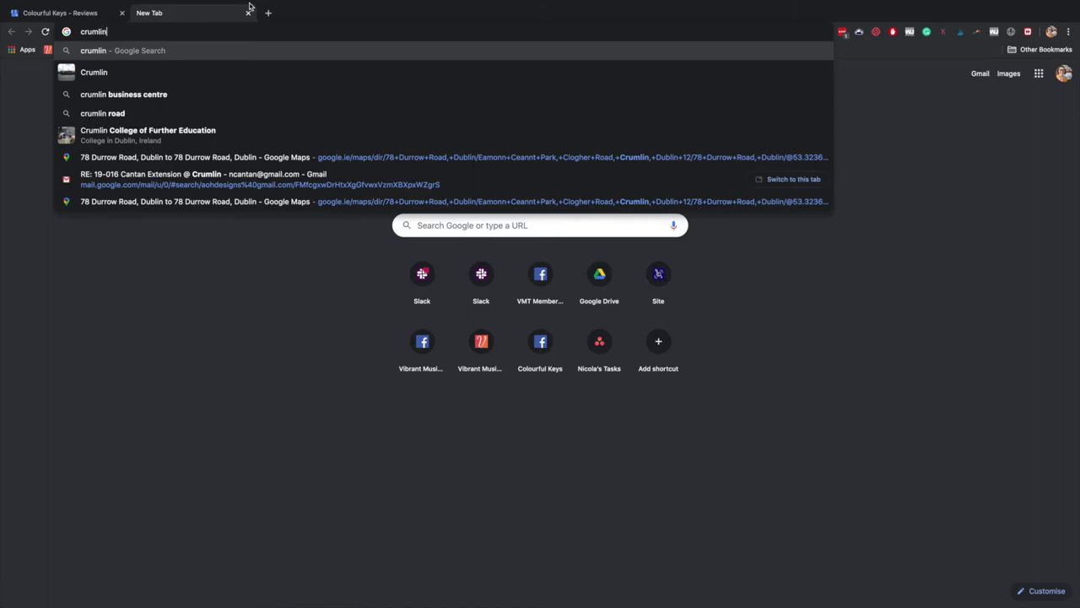
text( piano teache)
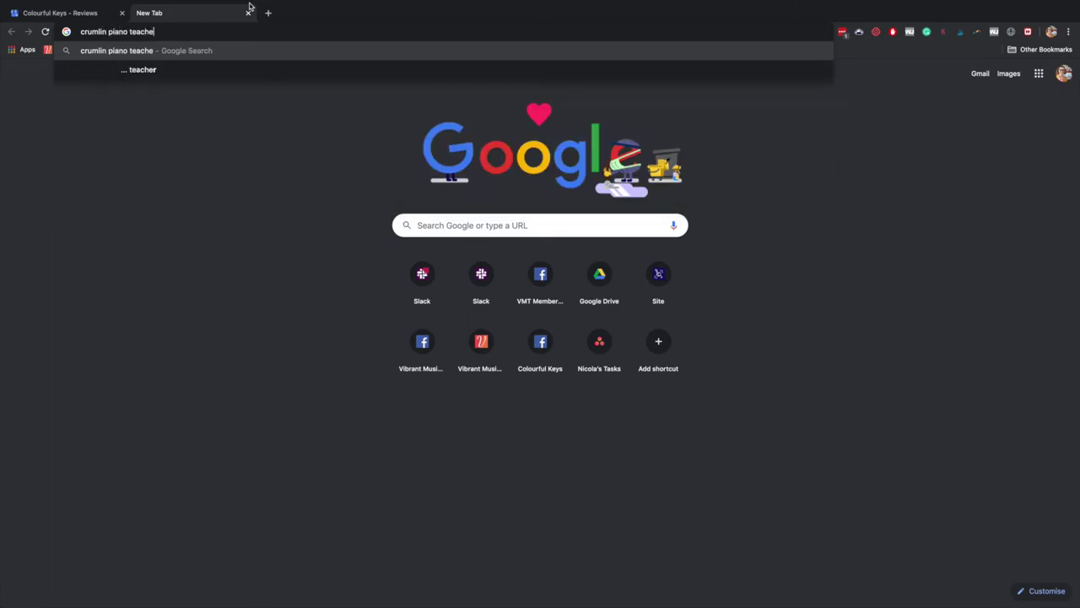
text(r)
key(Return)
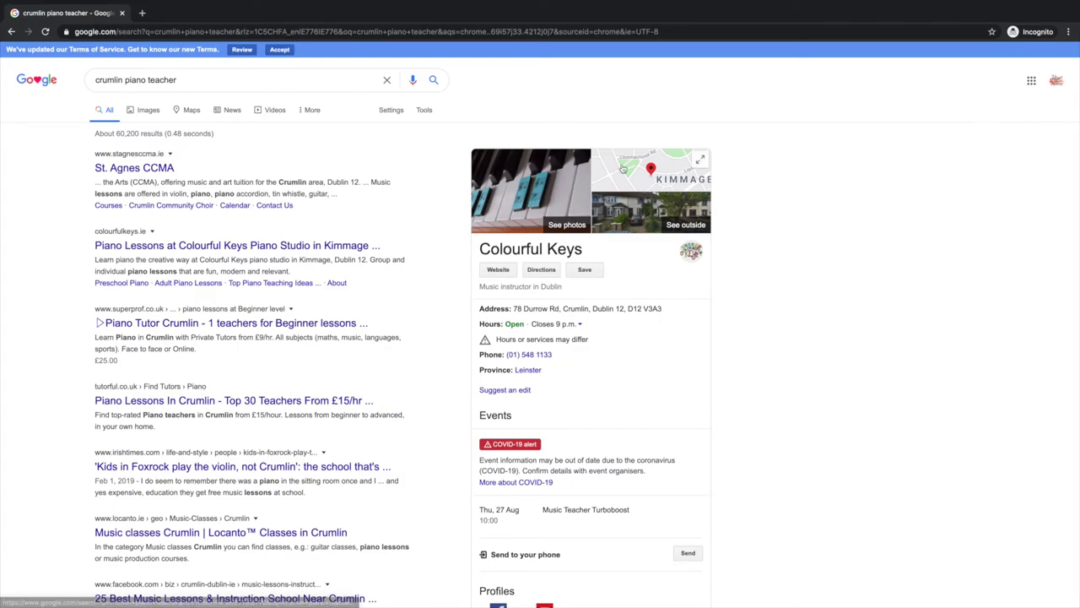
scroll(623, 169, down, 1)
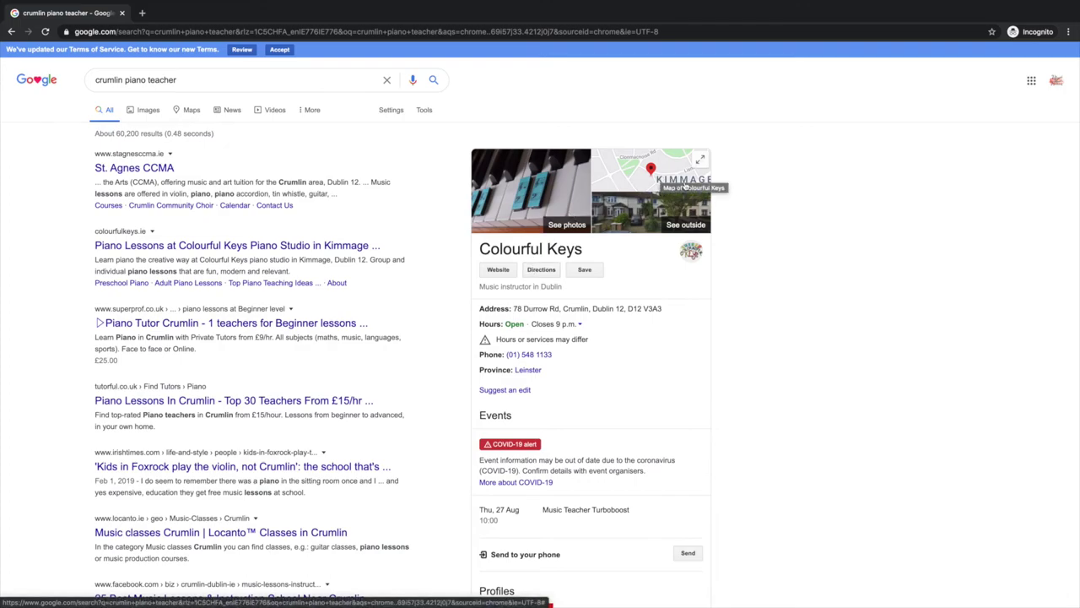
click(546, 178)
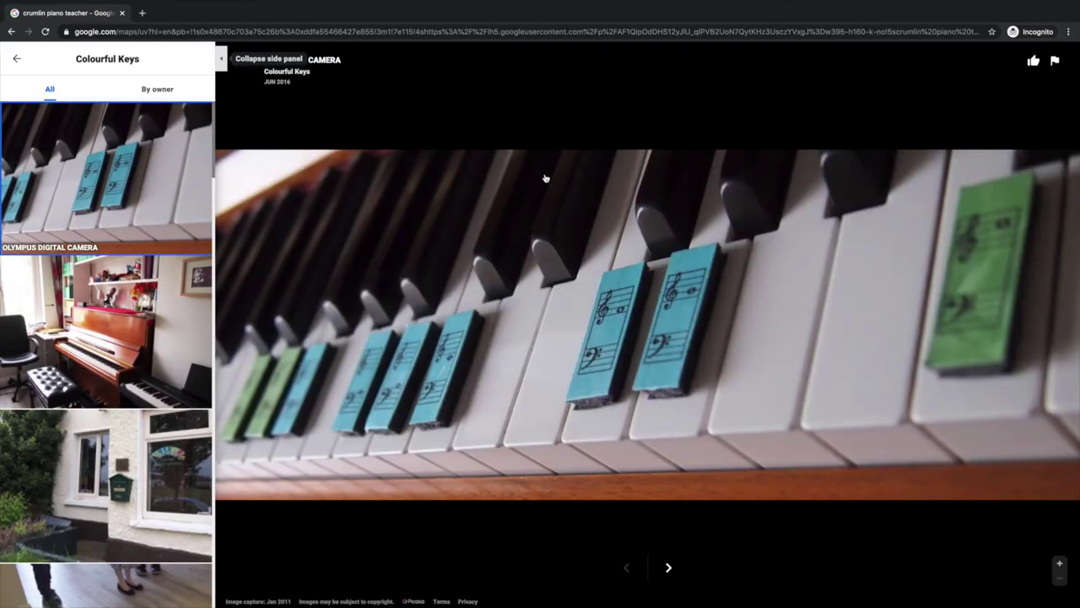
Return to the results and open Colourful Keys in Google Maps to browse its rating and reviews
click(17, 59)
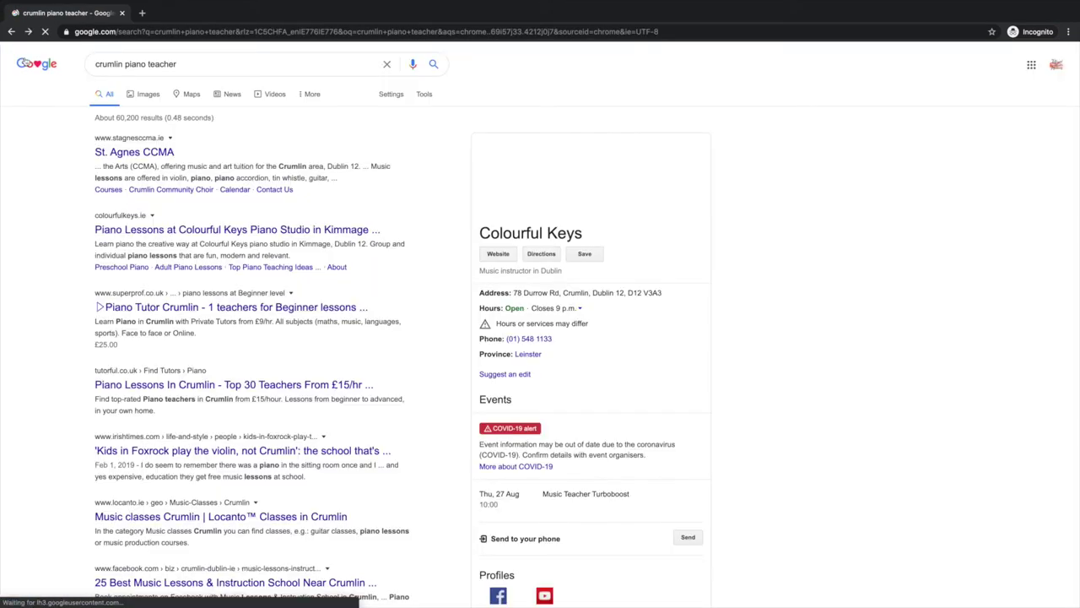
click(671, 181)
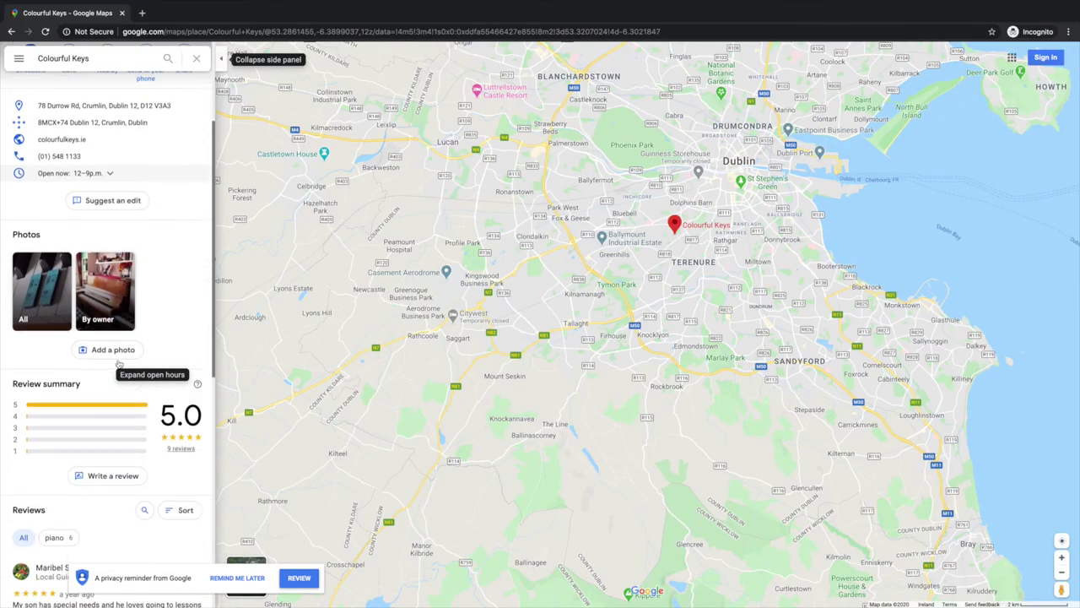
scroll(118, 363, down, 5)
scroll(118, 363, up, 5)
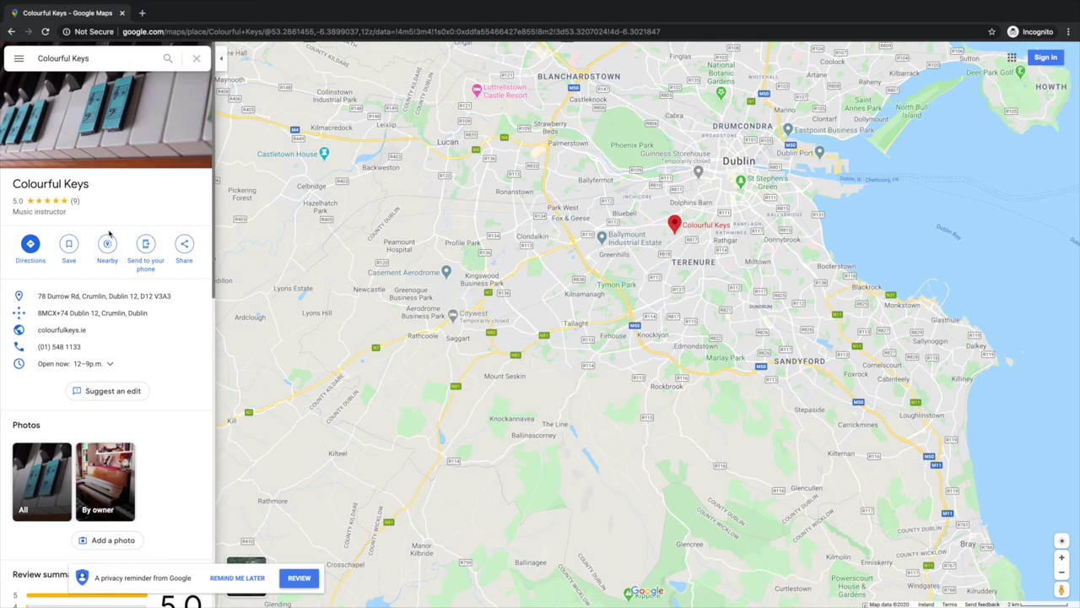
scroll(127, 196, down, 4)
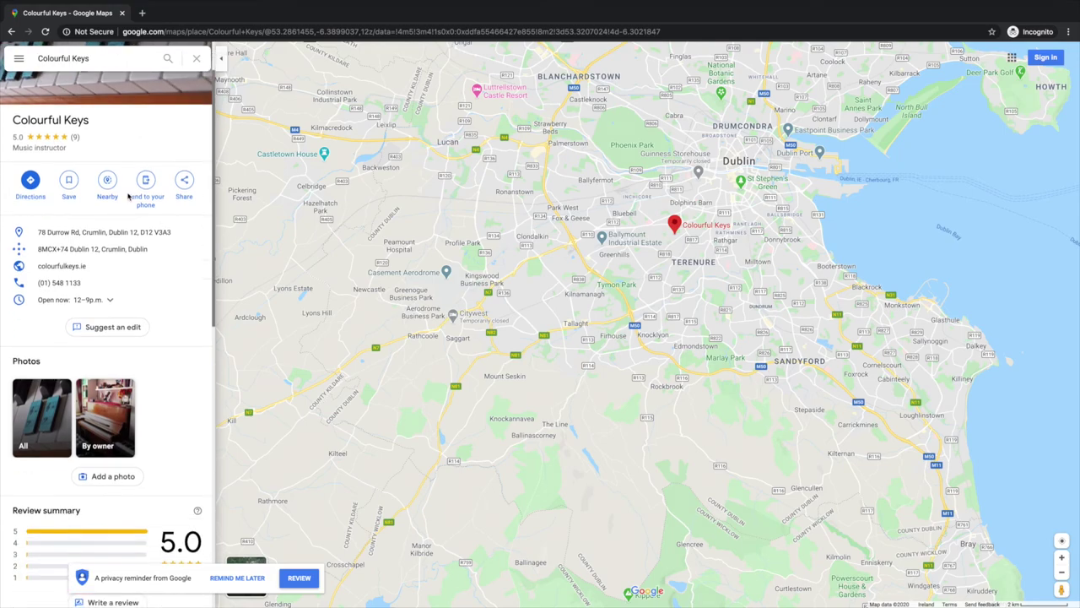
scroll(127, 197, down, 3)
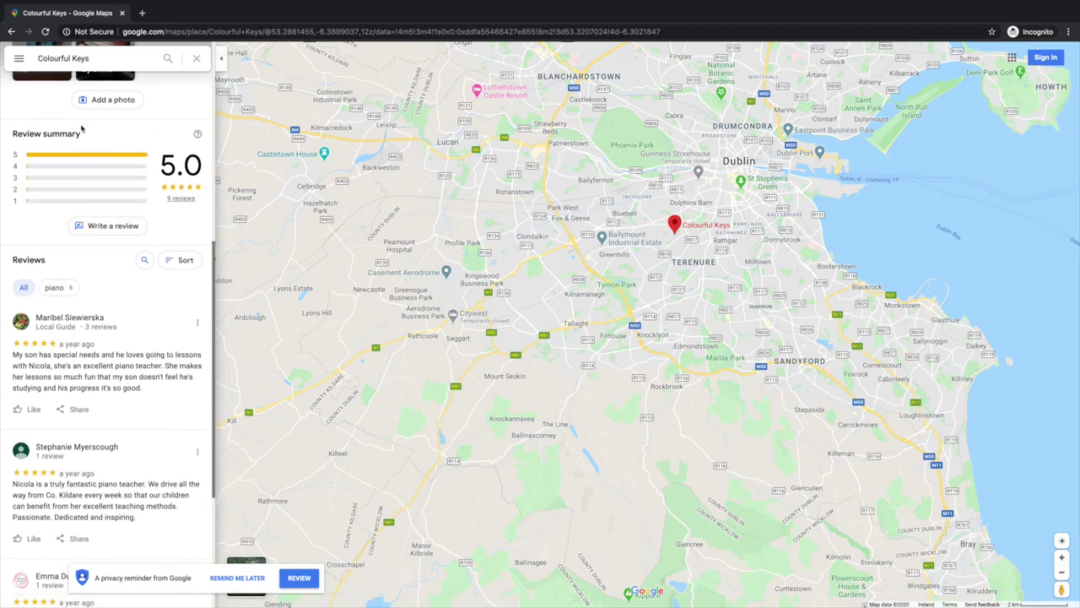
scroll(109, 184, down, 3)
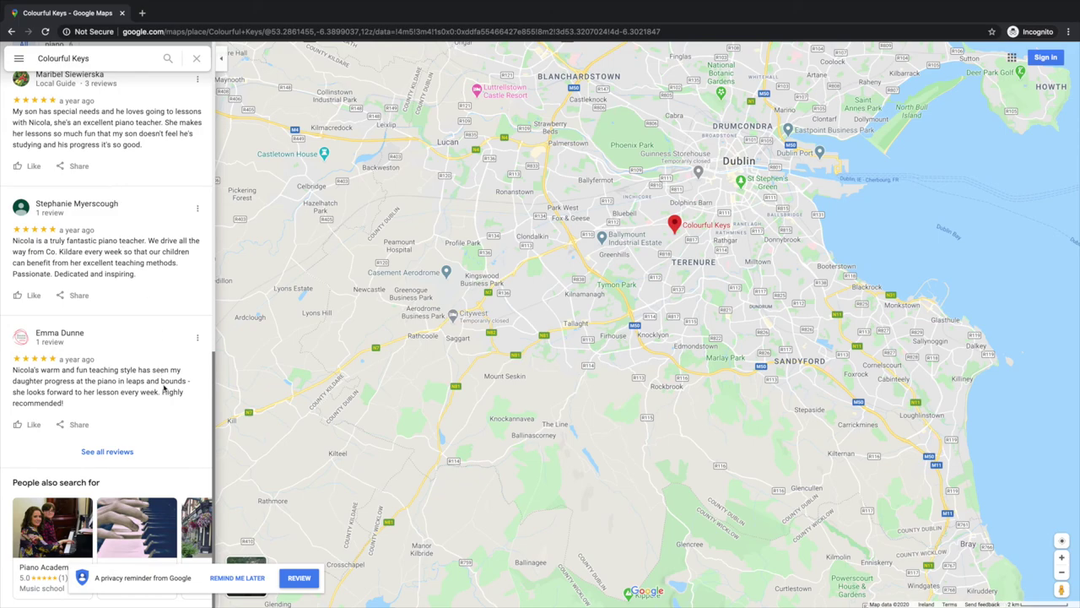
scroll(164, 388, up, 10)
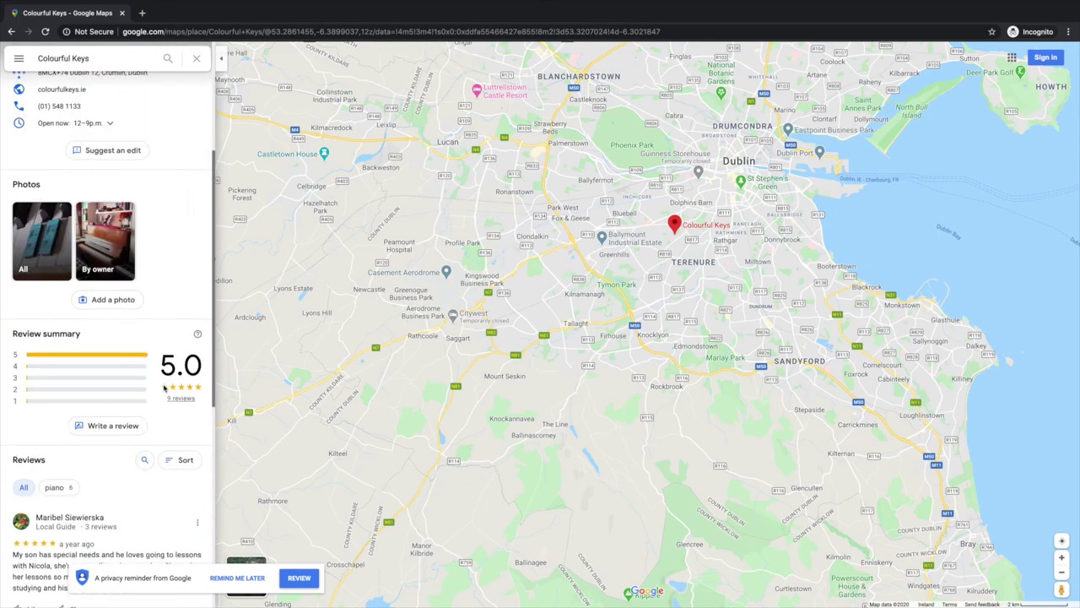